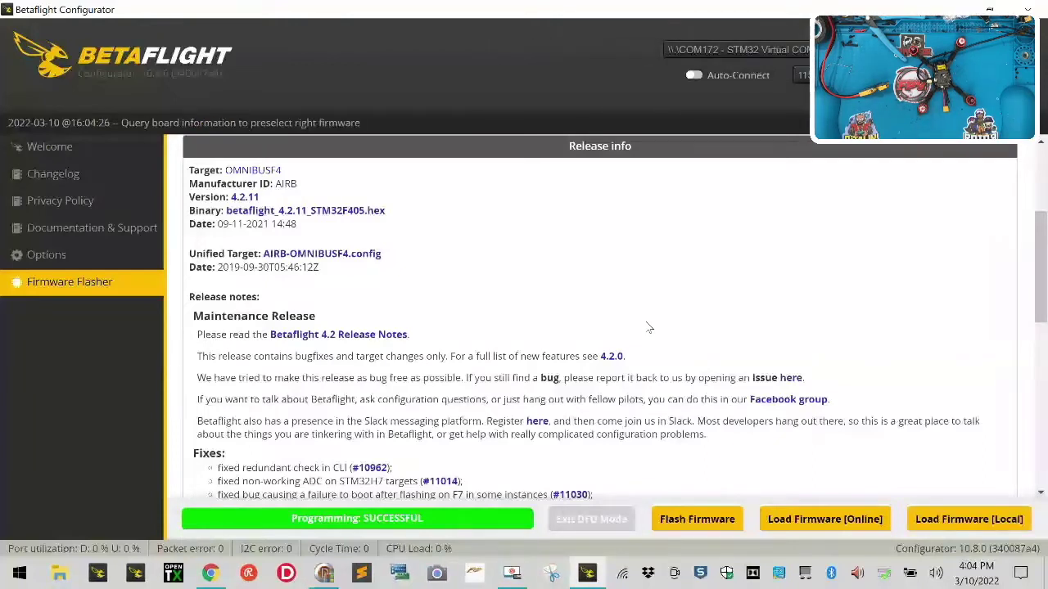
Connect to the flight controller and calibrate its accelerometer
left_click(1005, 61)
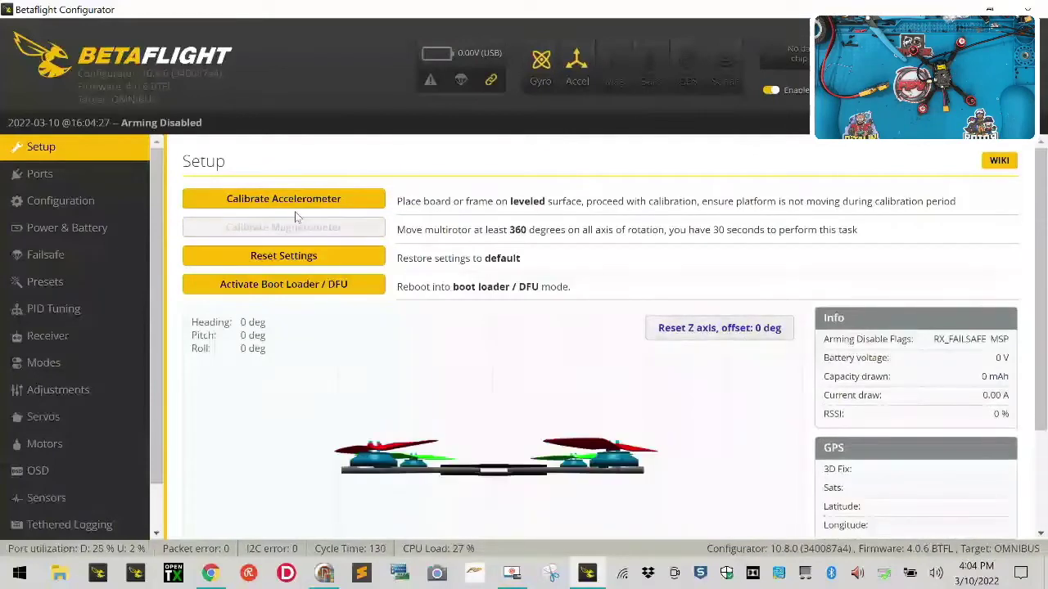
left_click(302, 198)
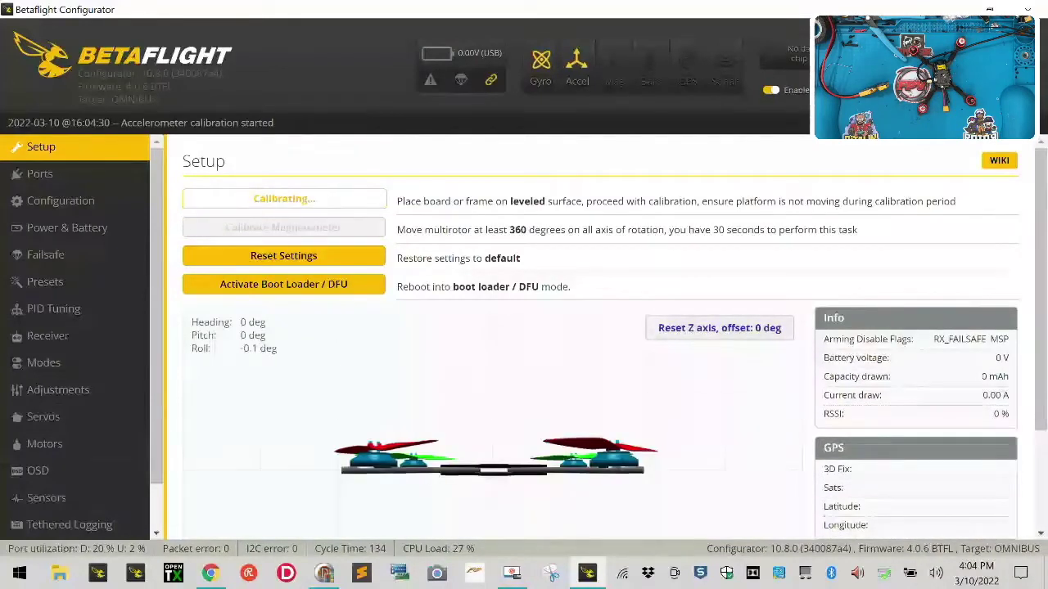
Assign the VTX (IRC Tramp) peripheral to UART1, enable Serial Rx on UART2, and save the ports with a reboot
left_click(114, 172)
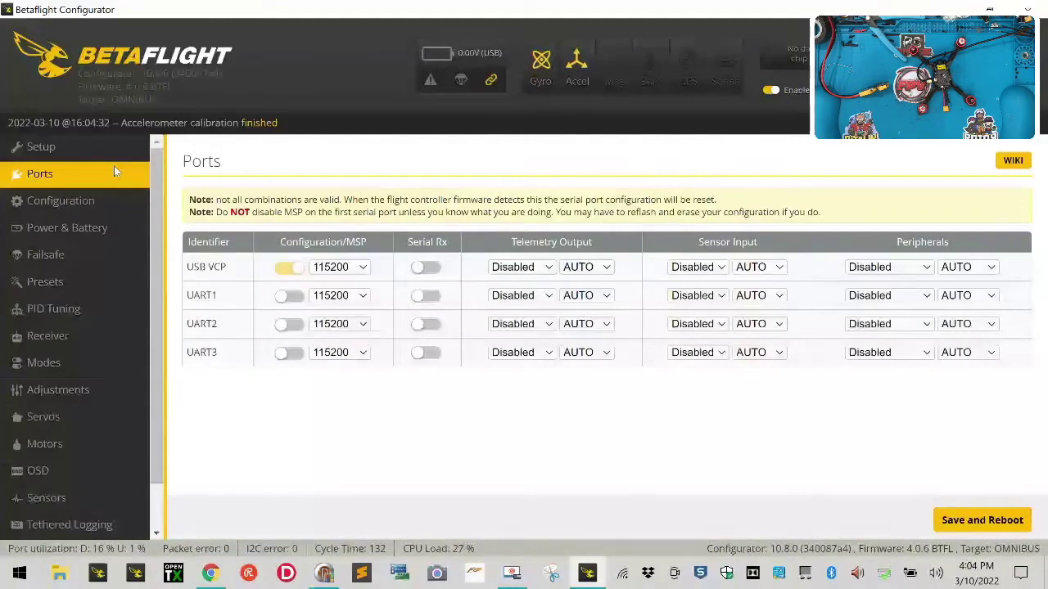
left_click(874, 295)
left_click(882, 396)
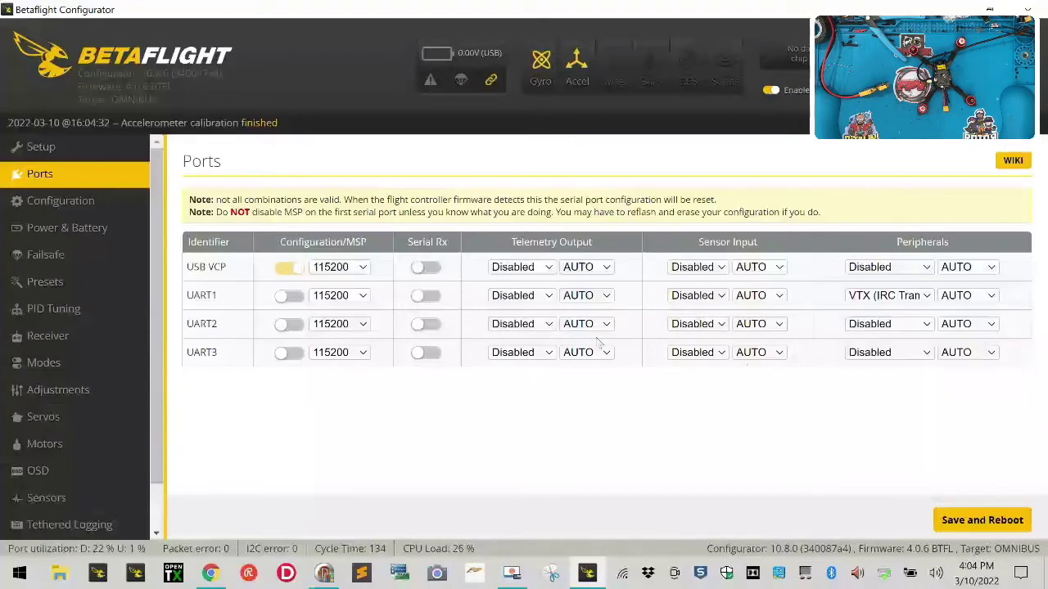
left_click(426, 324)
left_click(964, 521)
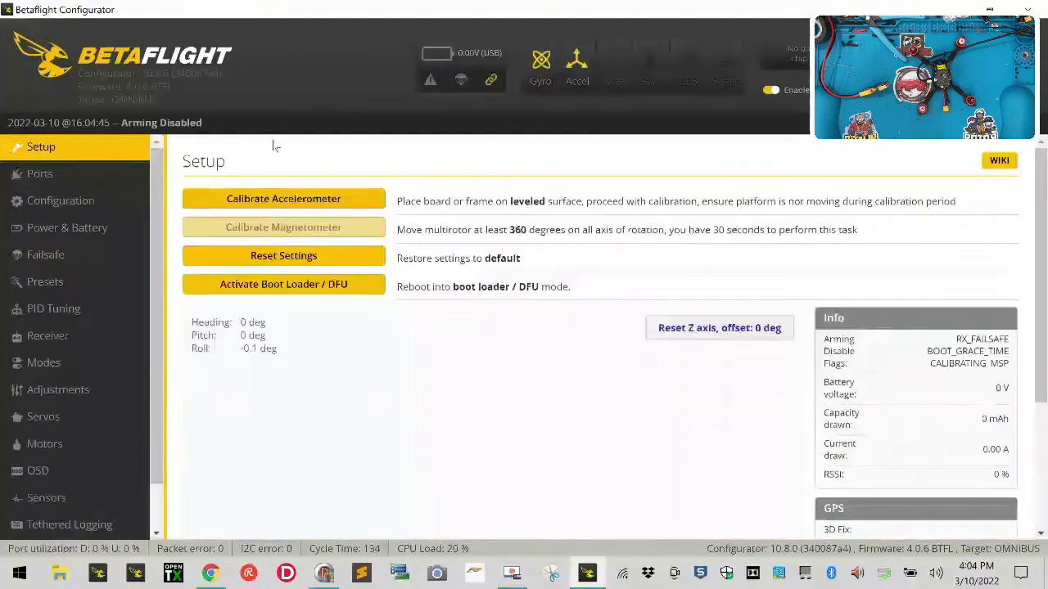
left_click(95, 175)
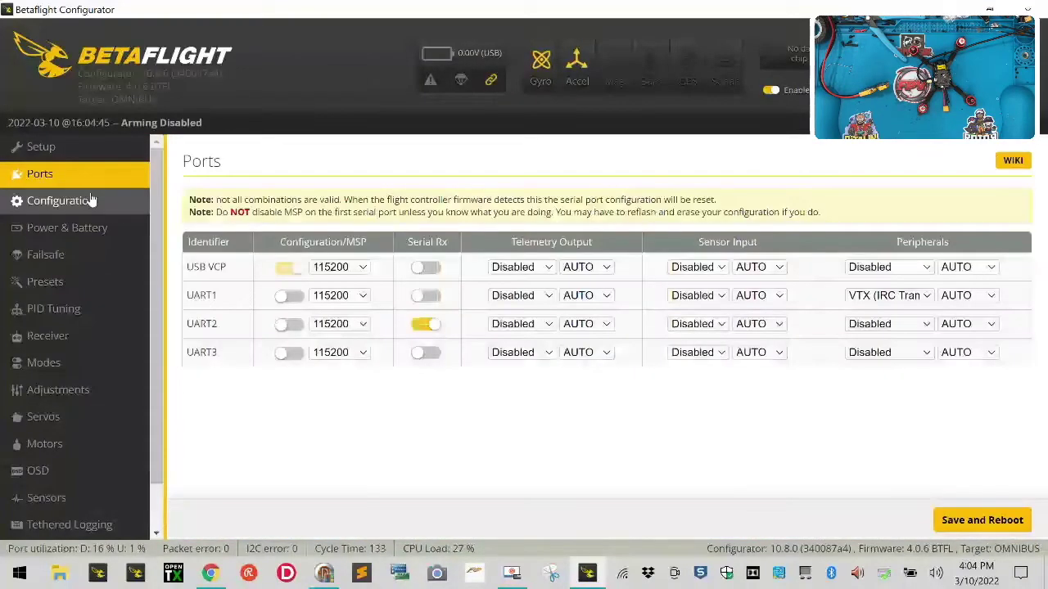
Disable the barometer in the system configuration and save with a reboot
left_click(90, 201)
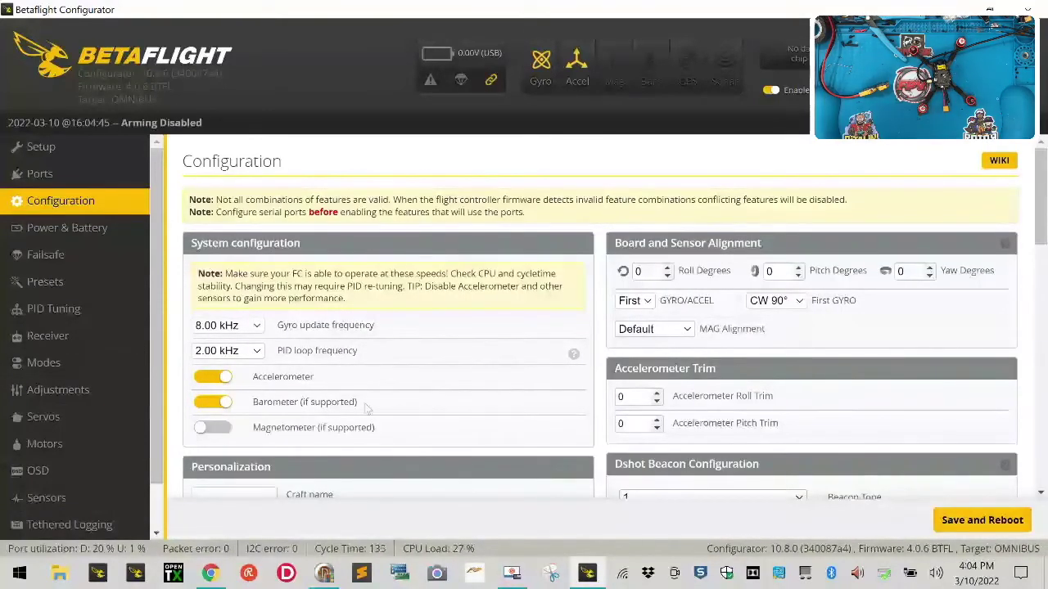
left_click(223, 401)
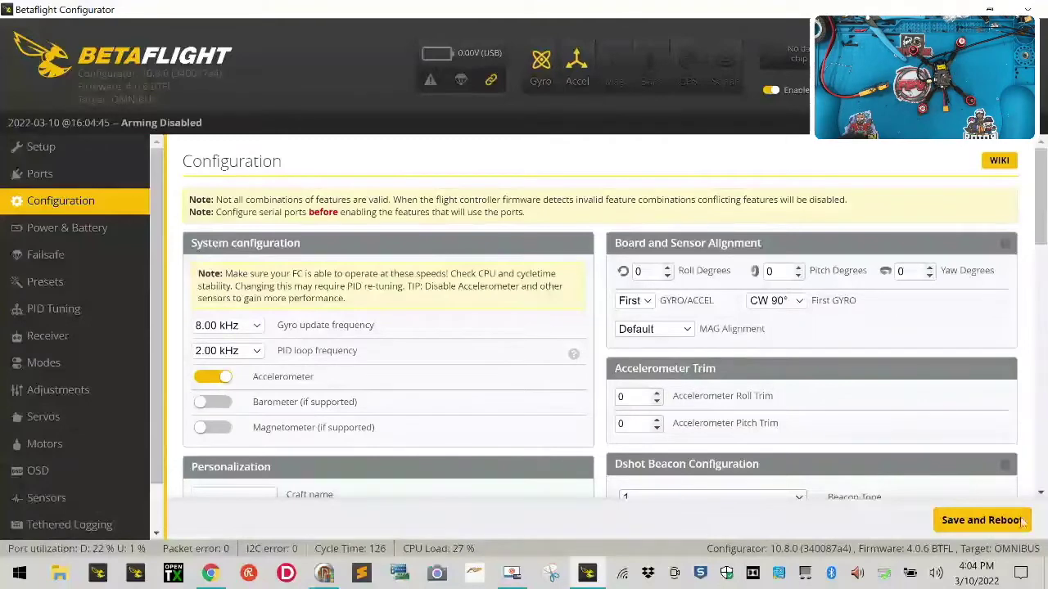
left_click(1004, 524)
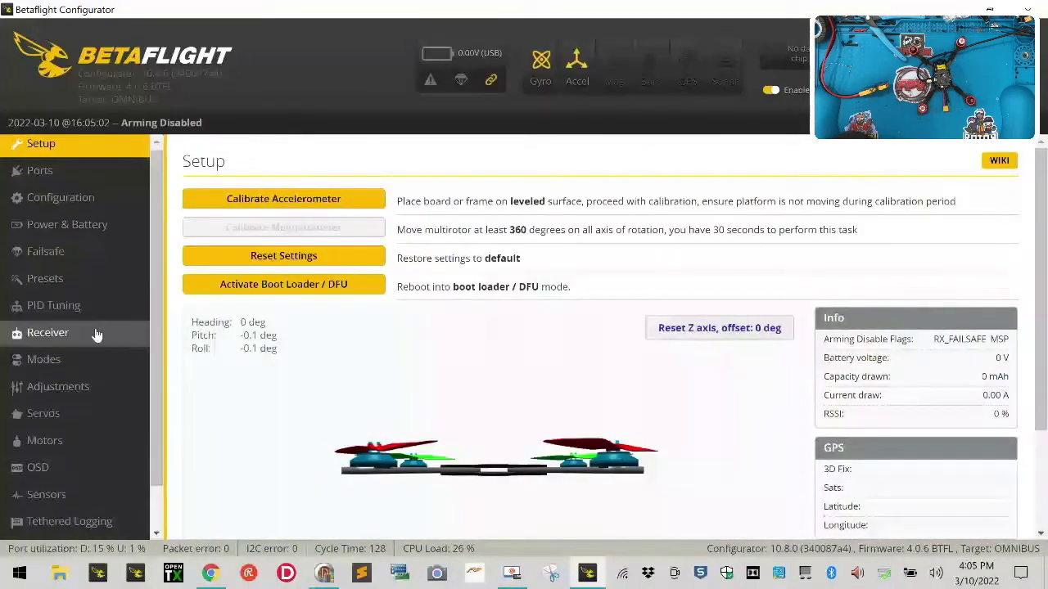
scroll(104, 401, "down", 1)
left_click(104, 433)
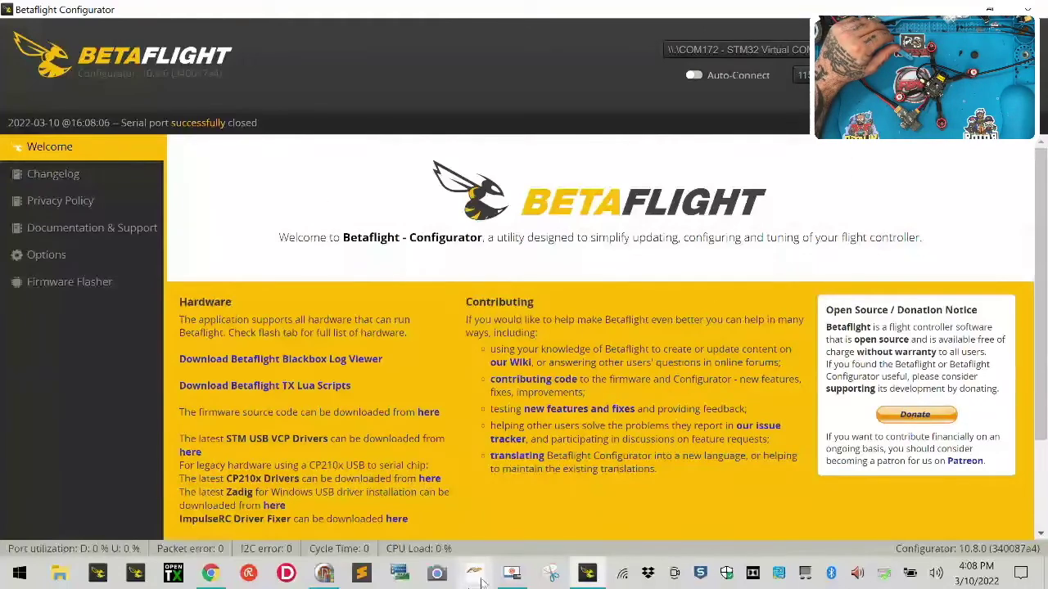
Switch to BLHeliSuite, choose port COM 172, and read the setup of all ESCs before disconnecting
left_click(324, 573)
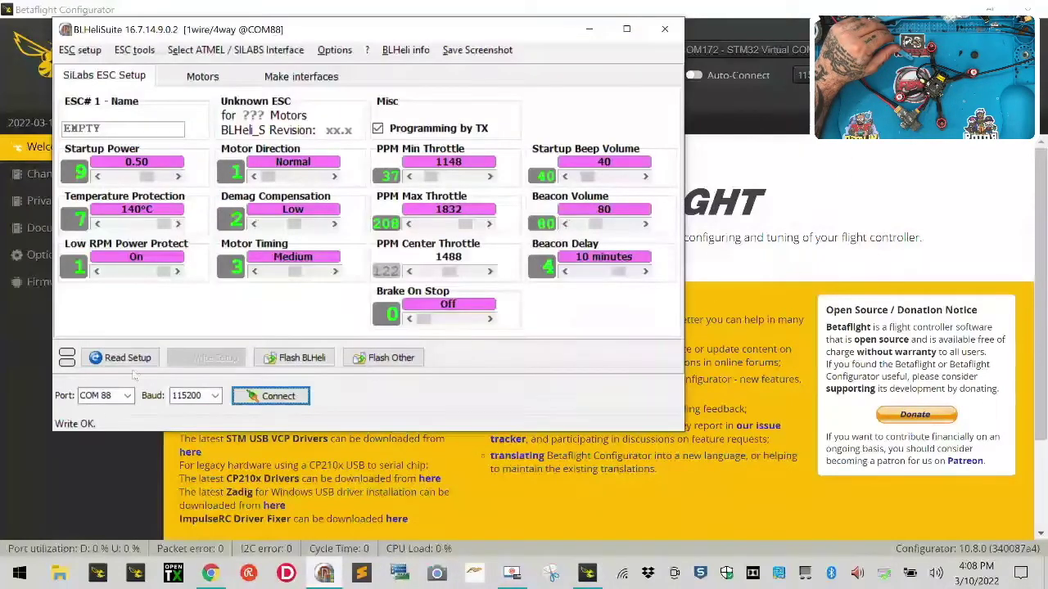
left_click(105, 396)
left_click(111, 407)
left_click(123, 357)
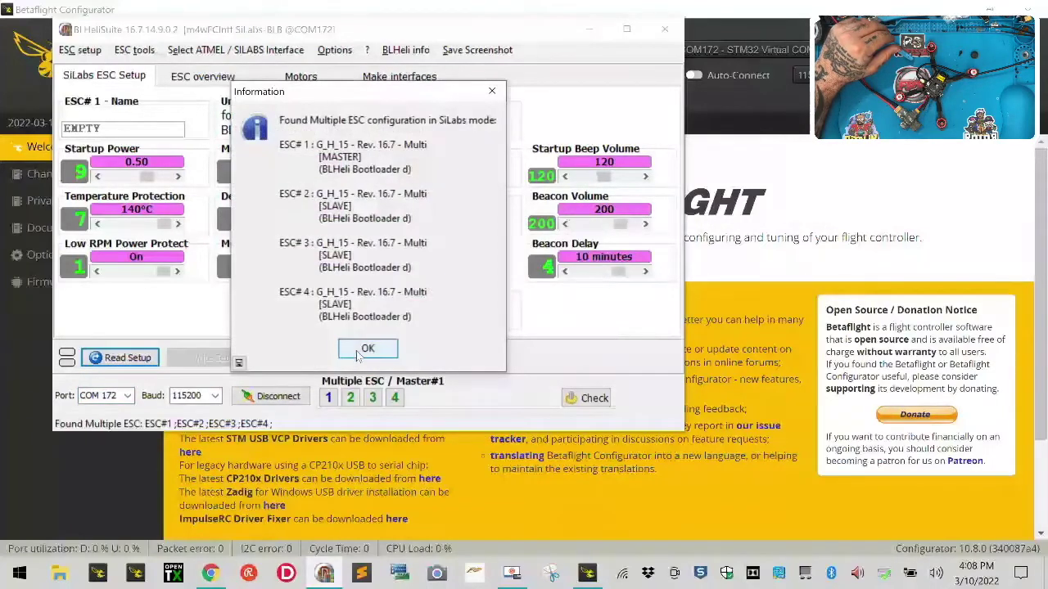
left_click(365, 349)
left_click(377, 258)
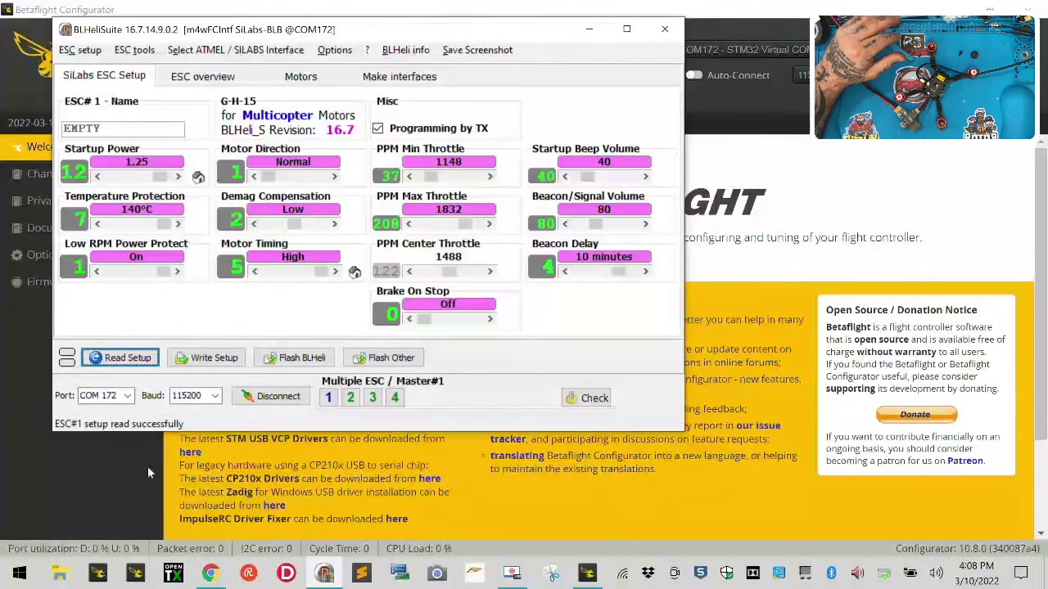
left_click(274, 396)
left_click(665, 28)
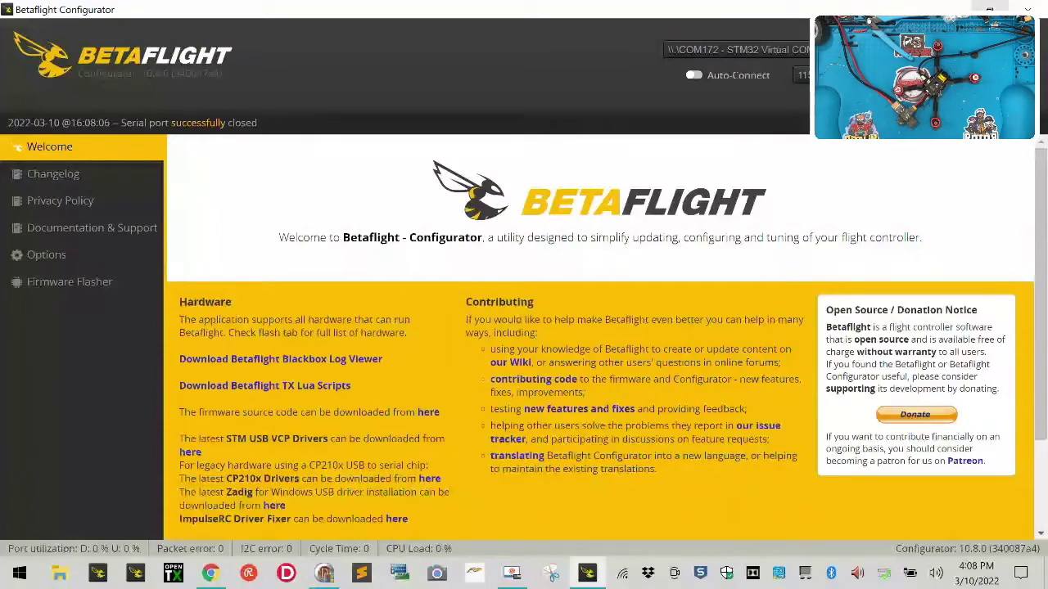
Reconnect in Betaflight and calibrate the ESC throttle range by raising the master motor control to 2000 and lowering it to 1000 in motor test mode
left_click(1009, 65)
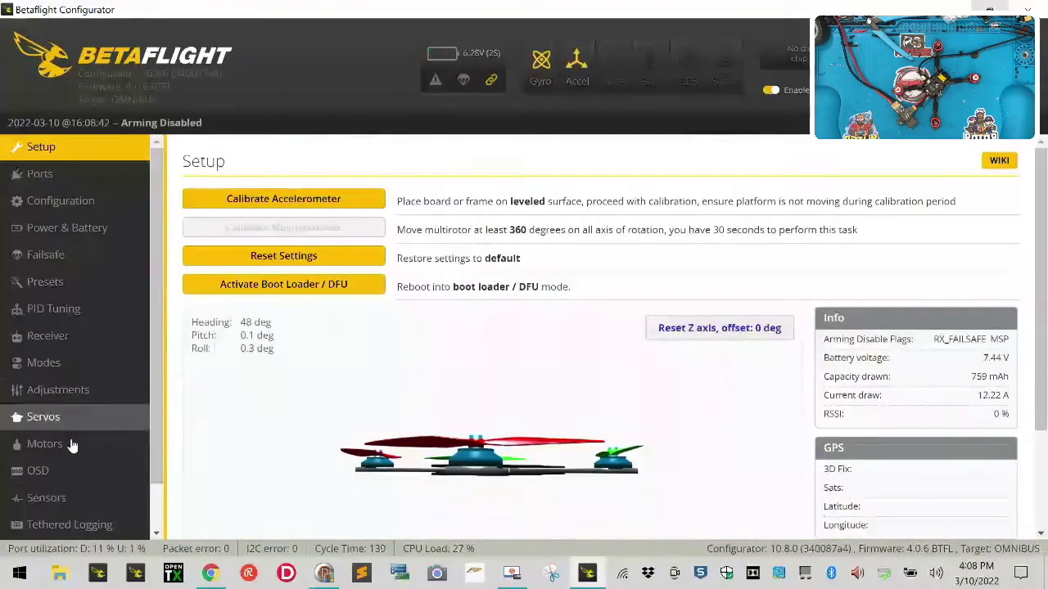
left_click(44, 444)
scroll(772, 470, "down", 2)
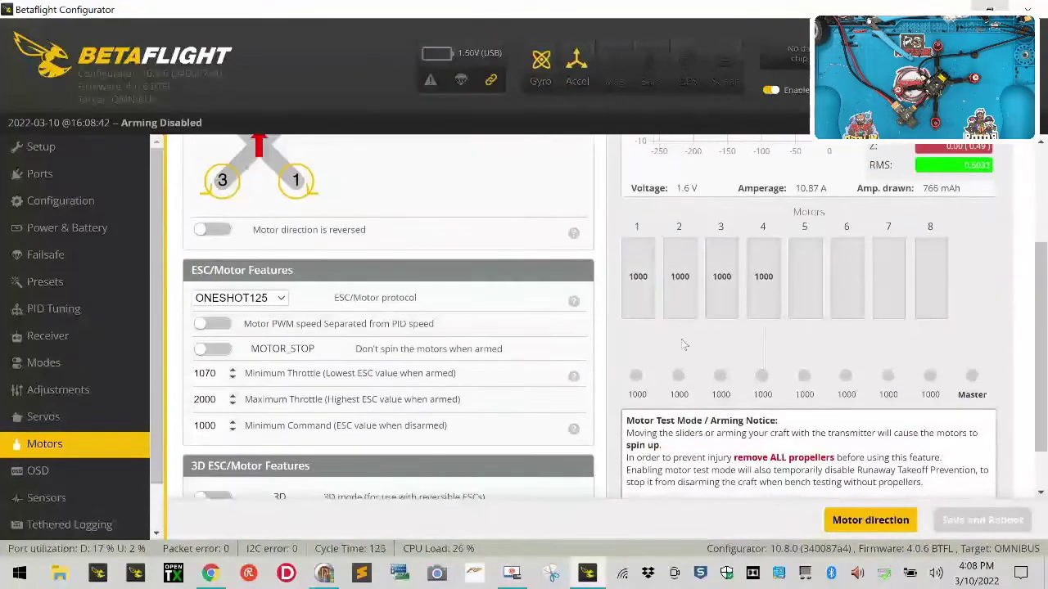
scroll(773, 471, "down", 1)
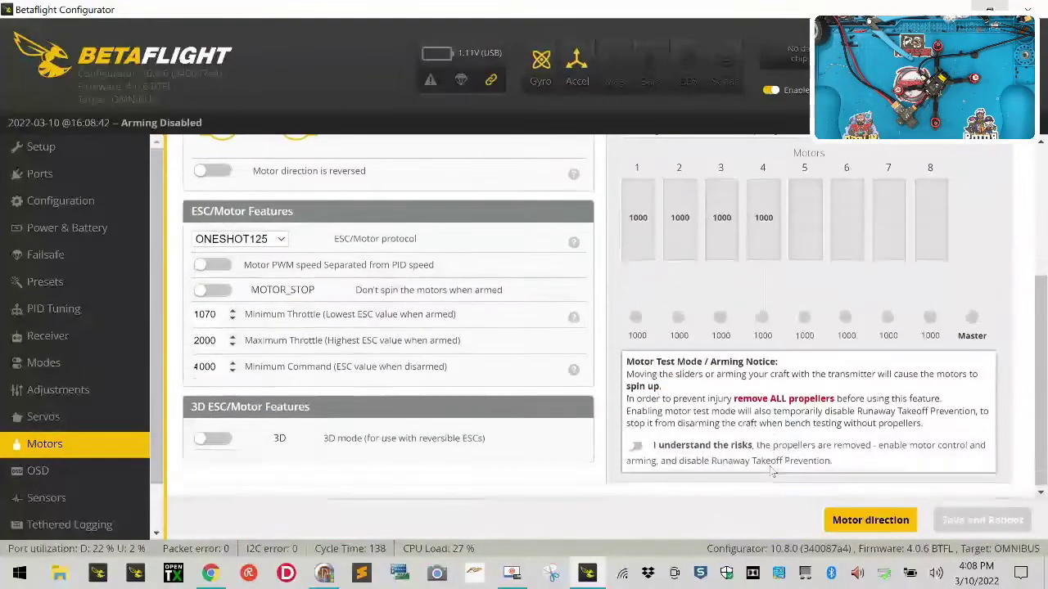
left_click(635, 446)
left_click_drag(972, 317, 972, 270)
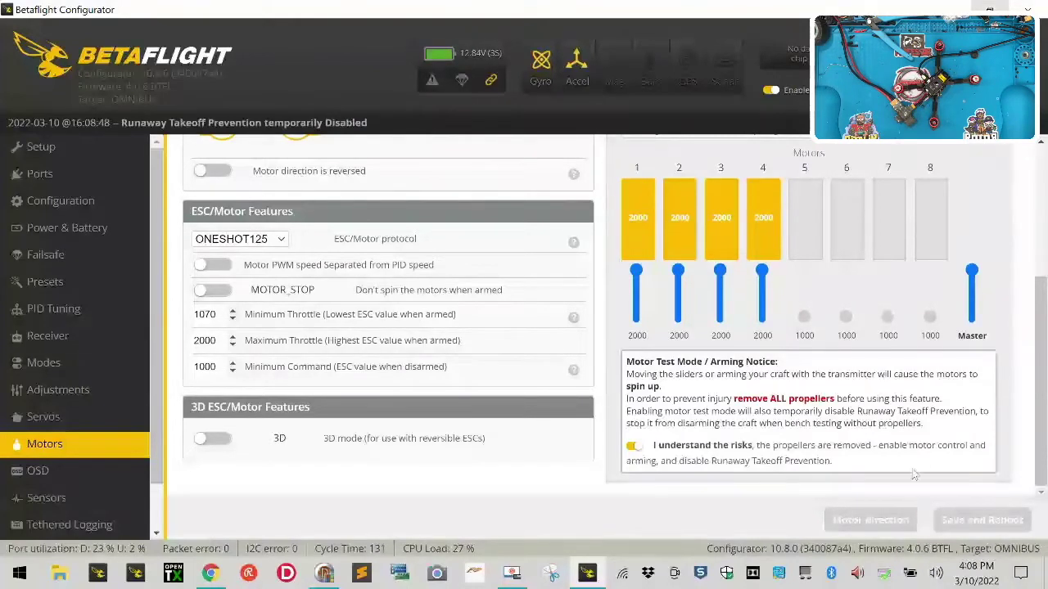
left_click_drag(979, 278, 972, 321)
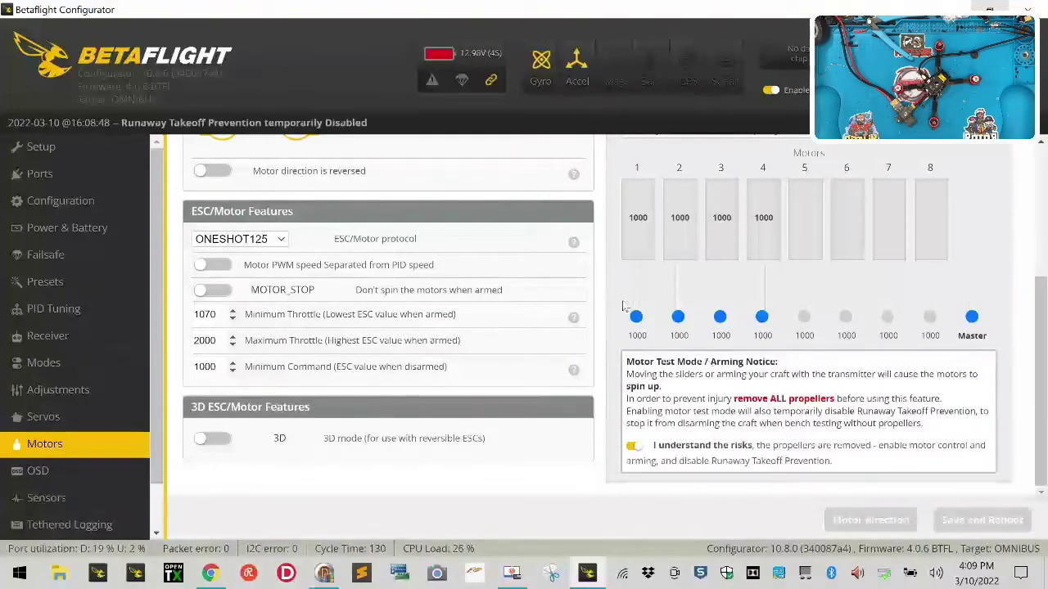
left_click(635, 447)
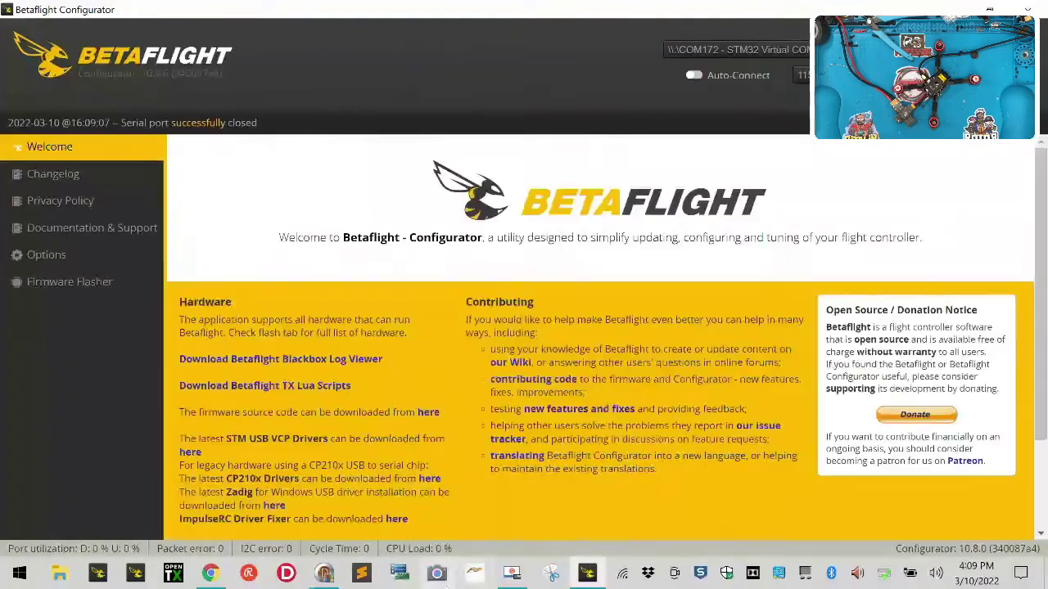
Switch to BLHeliSuite, read the ESC setups, and check the throttle range of the individual ESCs
left_click(324, 573)
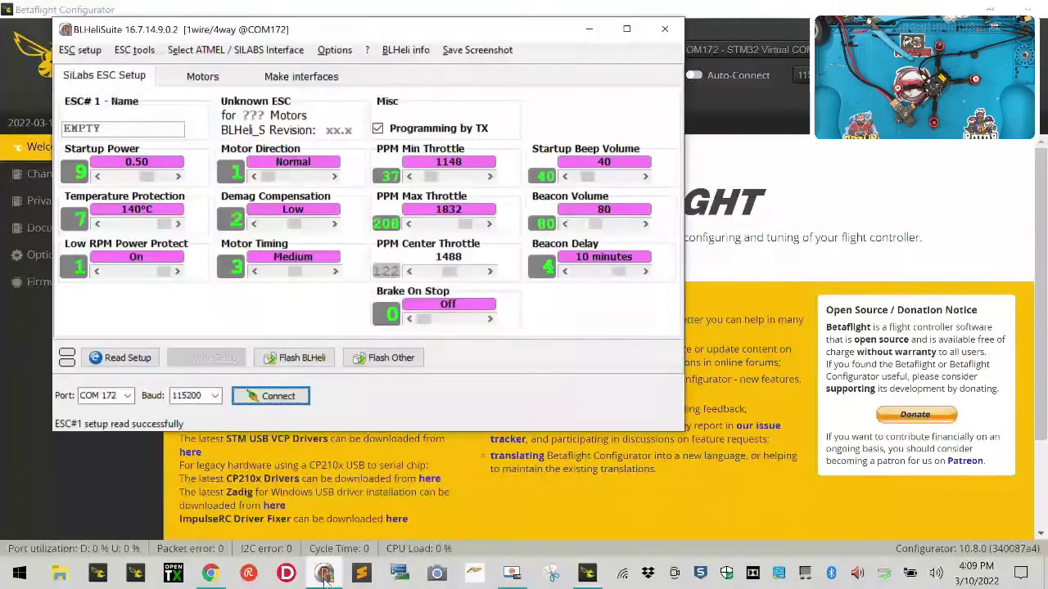
left_click(131, 360)
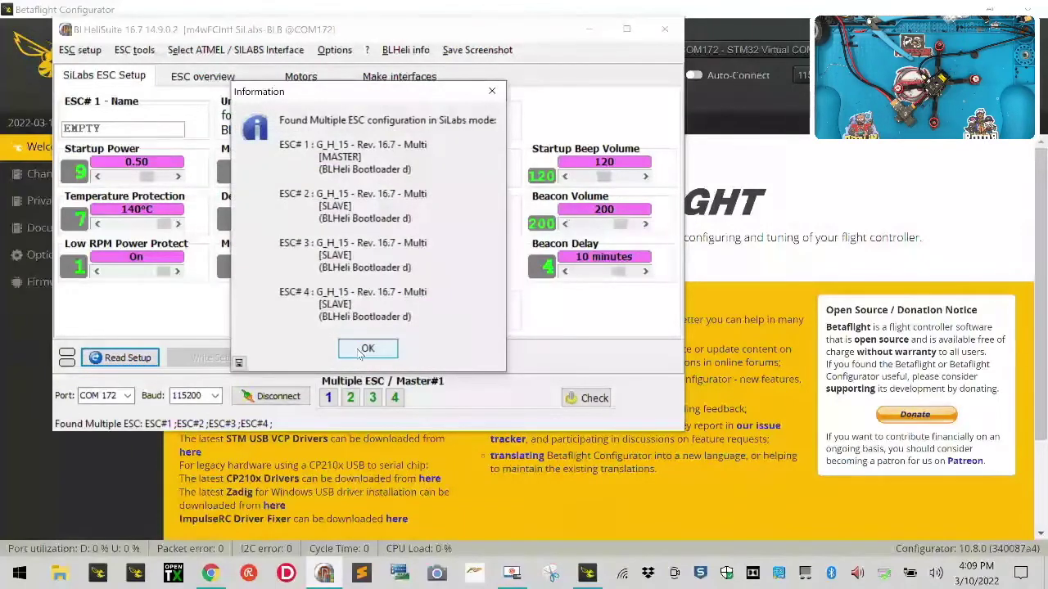
left_click(367, 349)
left_click(367, 259)
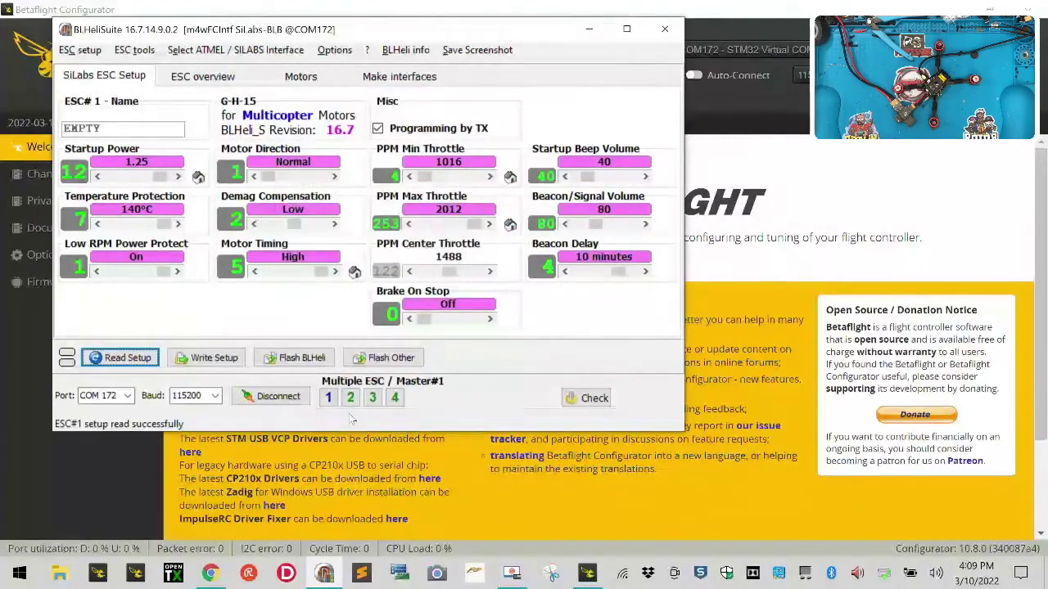
left_click(329, 399)
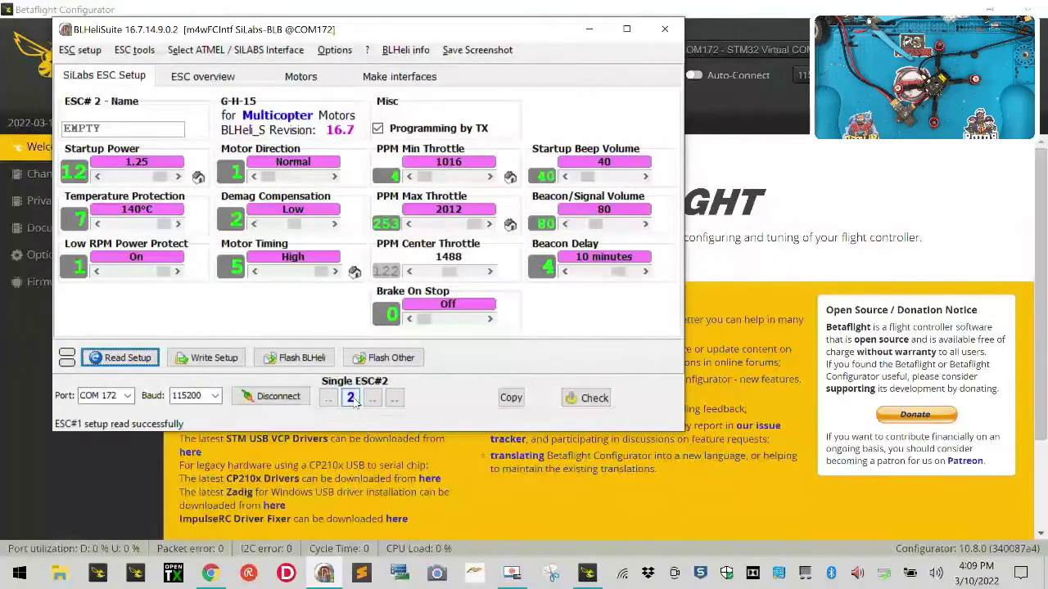
left_click(381, 400)
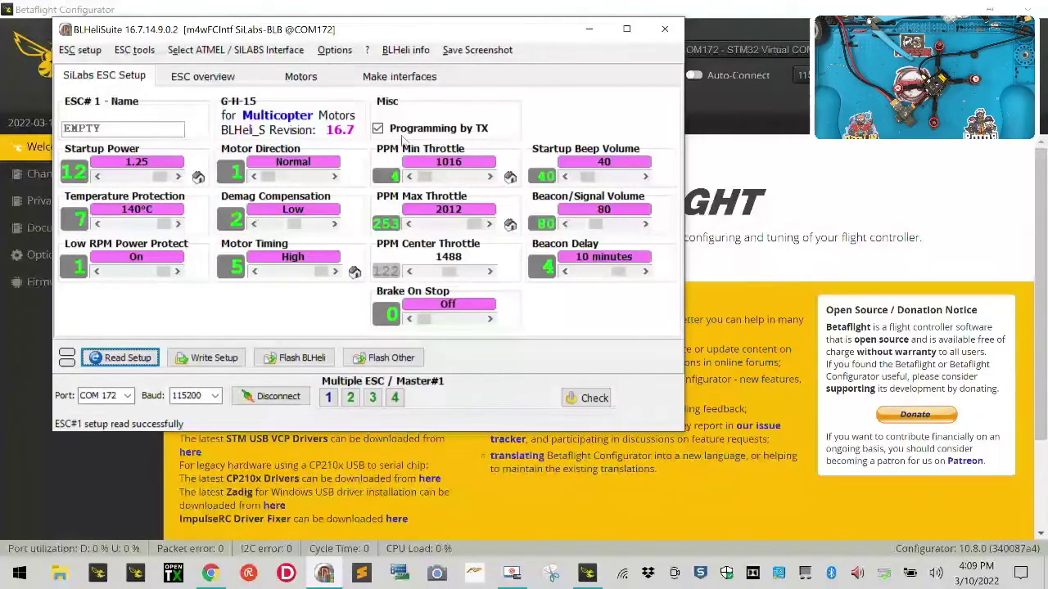
Turn off Programming by TX, write the setup to all four ESCs, and disconnect
left_click(393, 131)
left_click(209, 357)
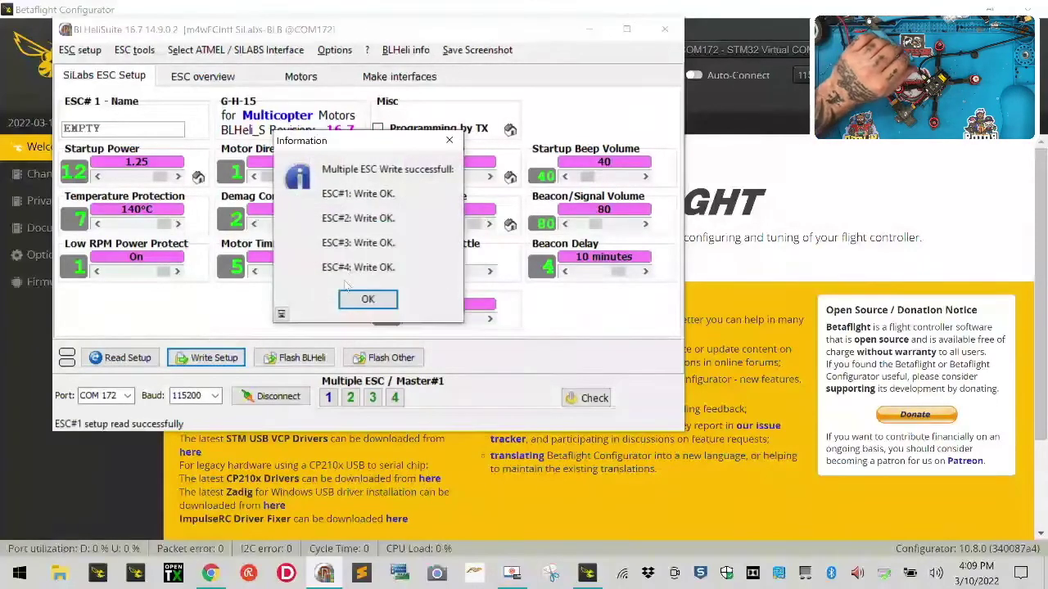
left_click(366, 300)
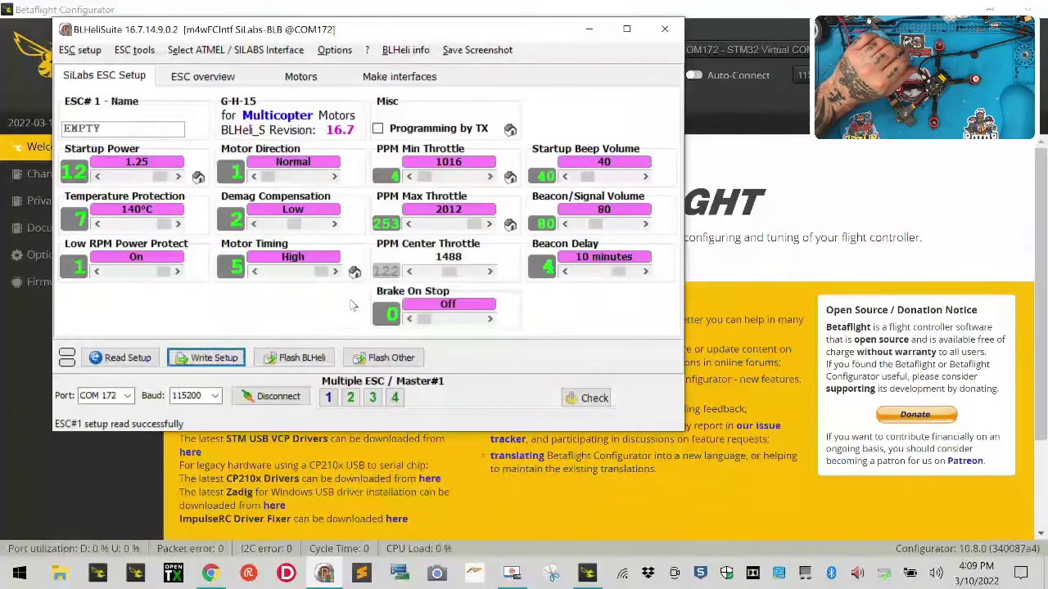
left_click(293, 396)
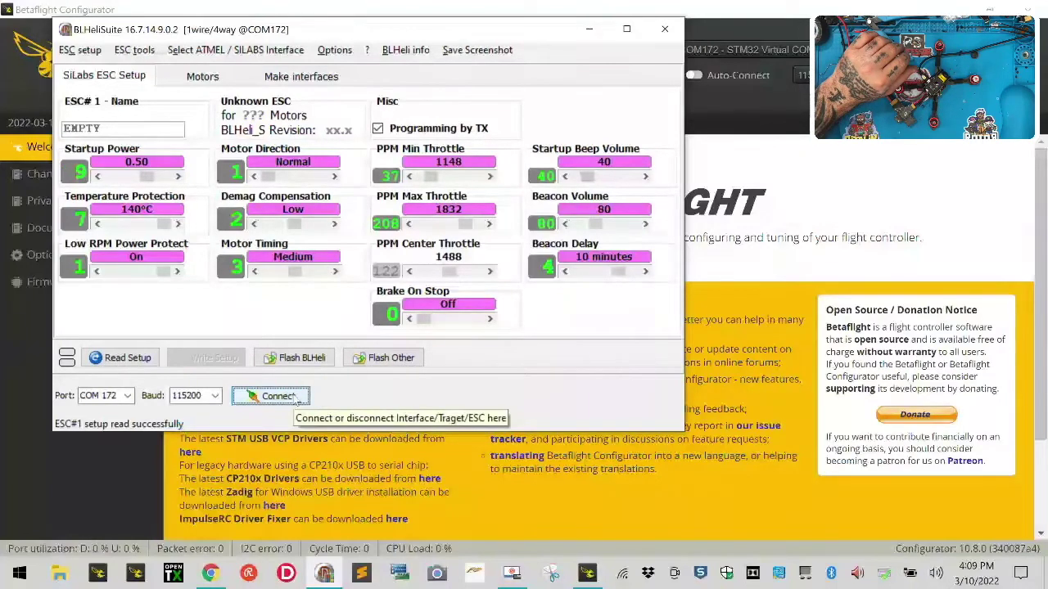
Reconnect in Betaflight, enable motor test mode, and spin the motors individually, starting with motor 1 at about 1207, to check their direction
key("alt+Tab")
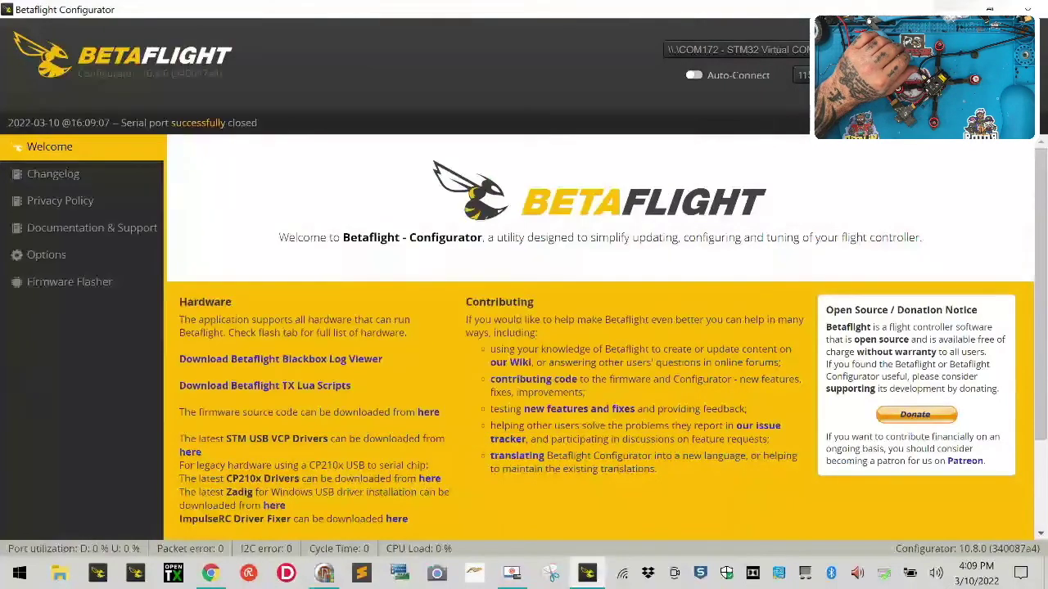
left_click(1005, 70)
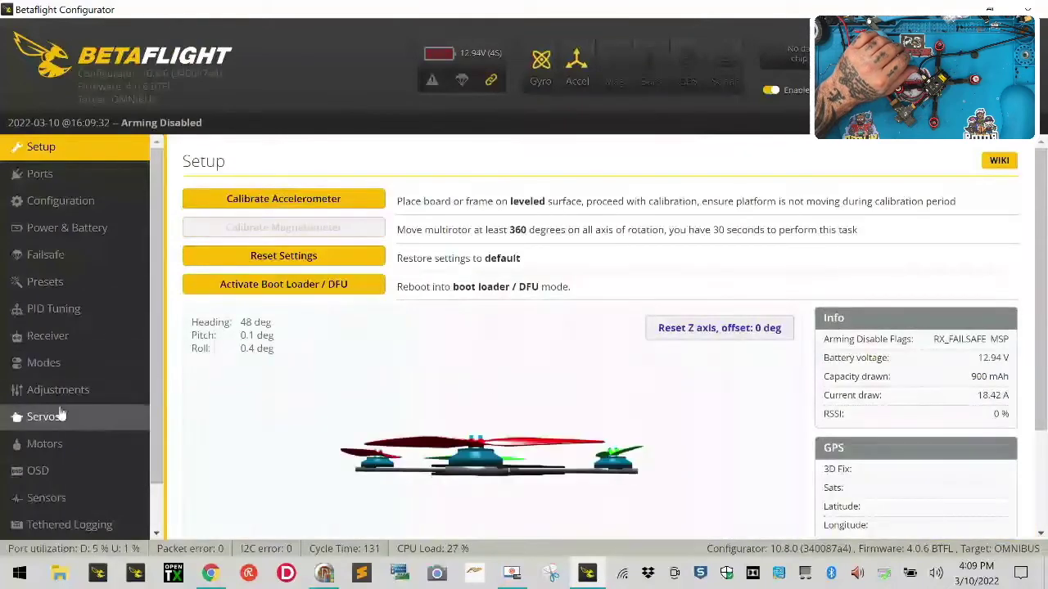
left_click(69, 442)
scroll(705, 452, "down", 3)
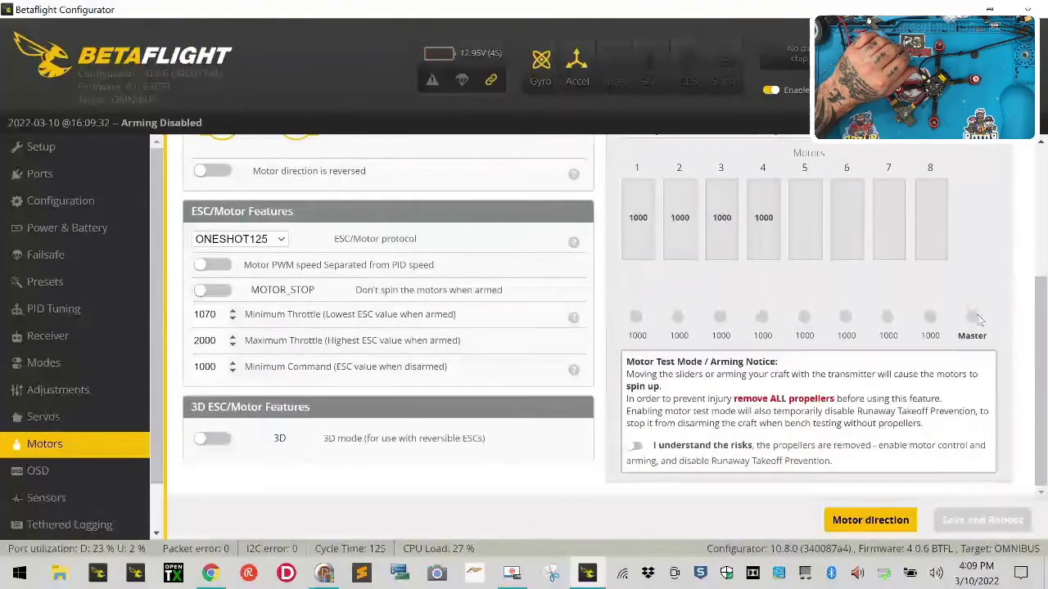
left_click(634, 446)
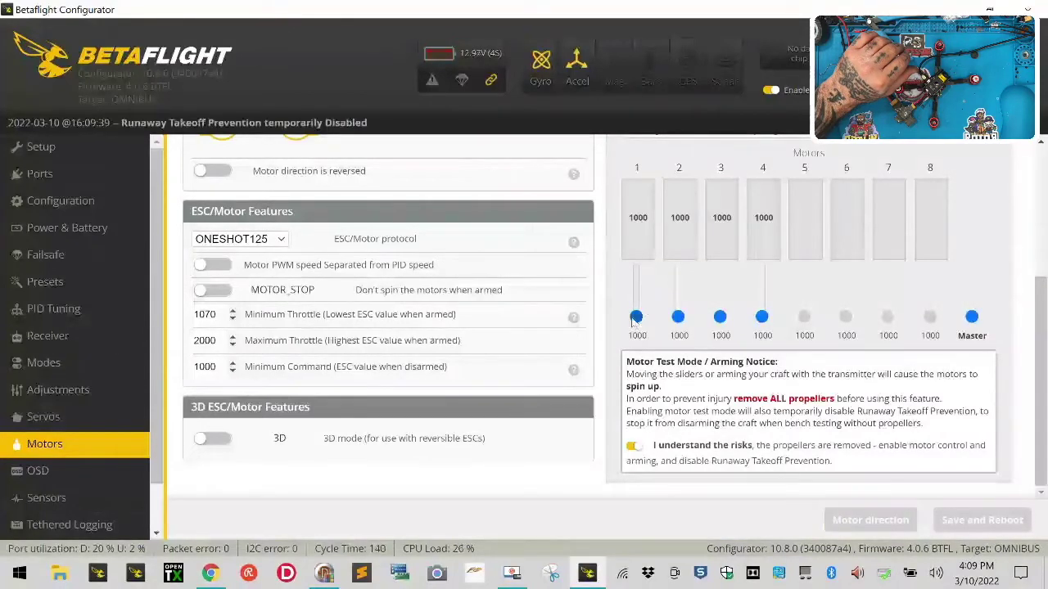
left_click_drag(637, 313, 638, 325)
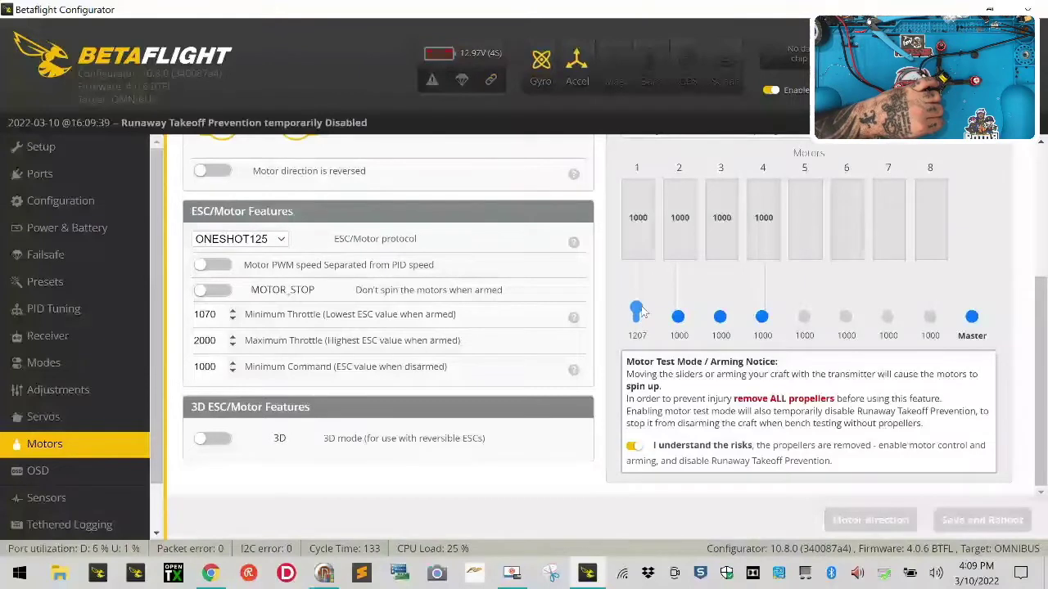
left_click_drag(642, 311, 760, 319)
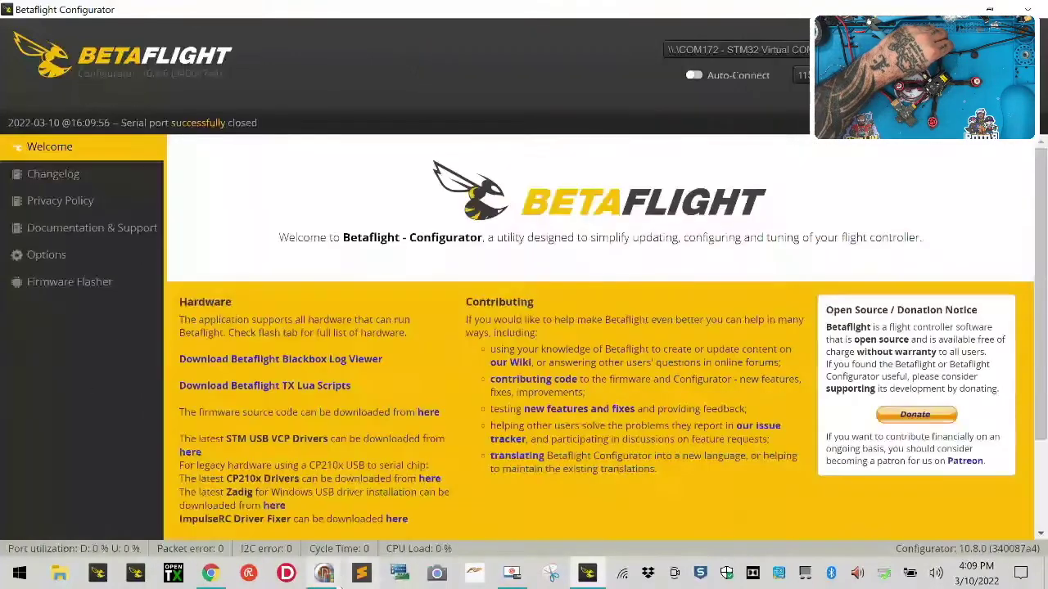
Switch to BLHeliSuite and read the setup of all four connected ESCs
left_click(324, 573)
left_click(123, 357)
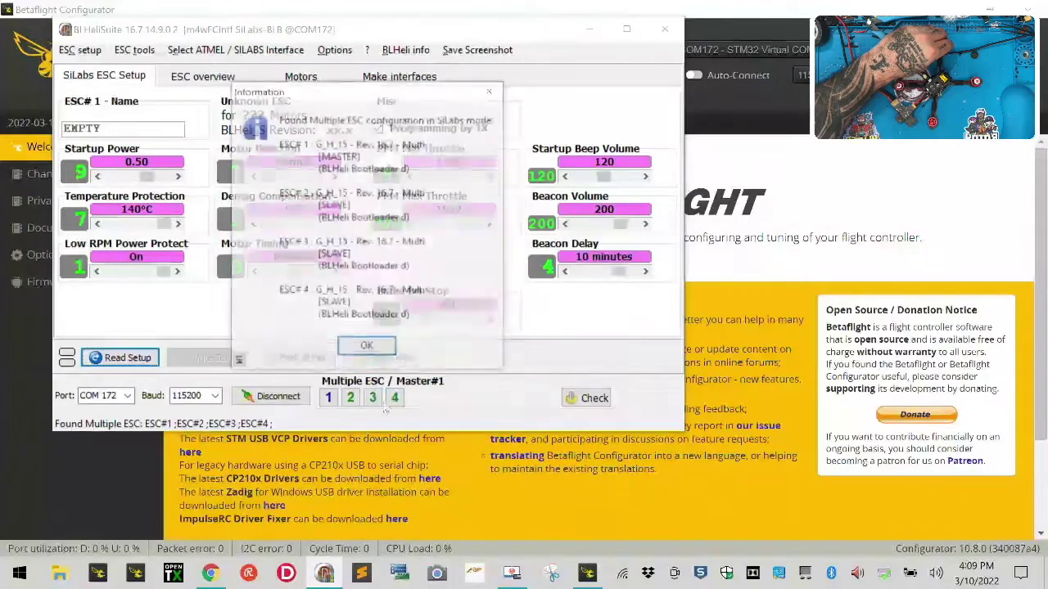
key("Return")
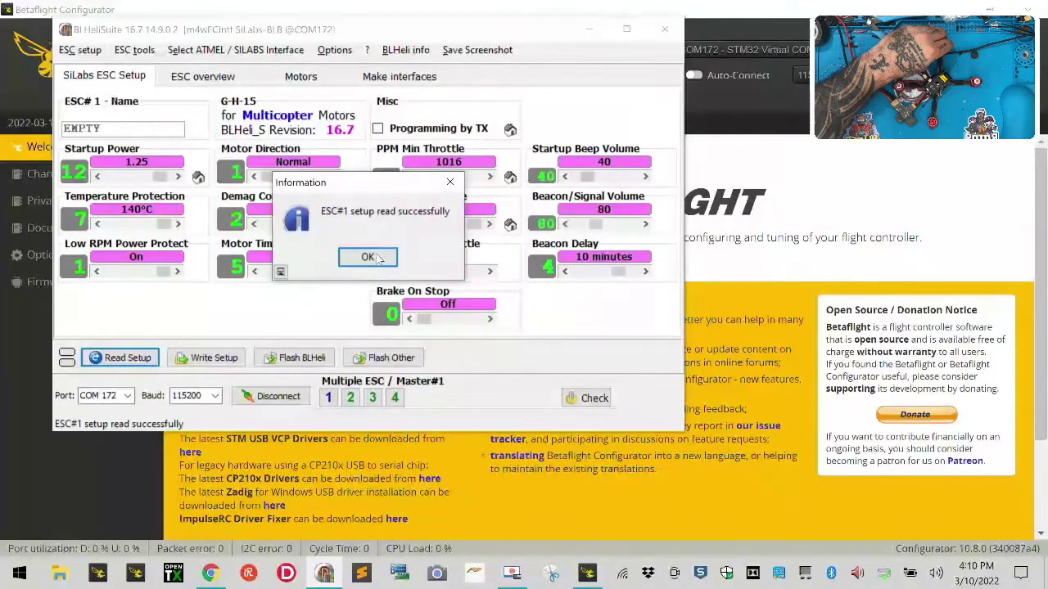
key("Return")
Select ESC 1 and ESC 2 individually, set each one's motor direction to Reversed, and write each setup
left_click(328, 397)
left_click(288, 177)
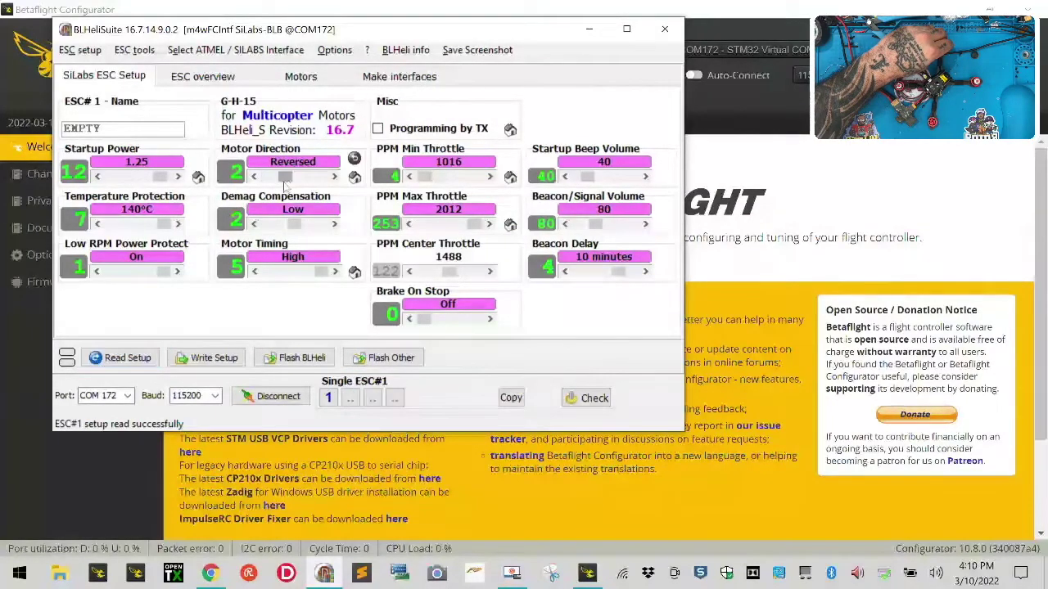
left_click(209, 358)
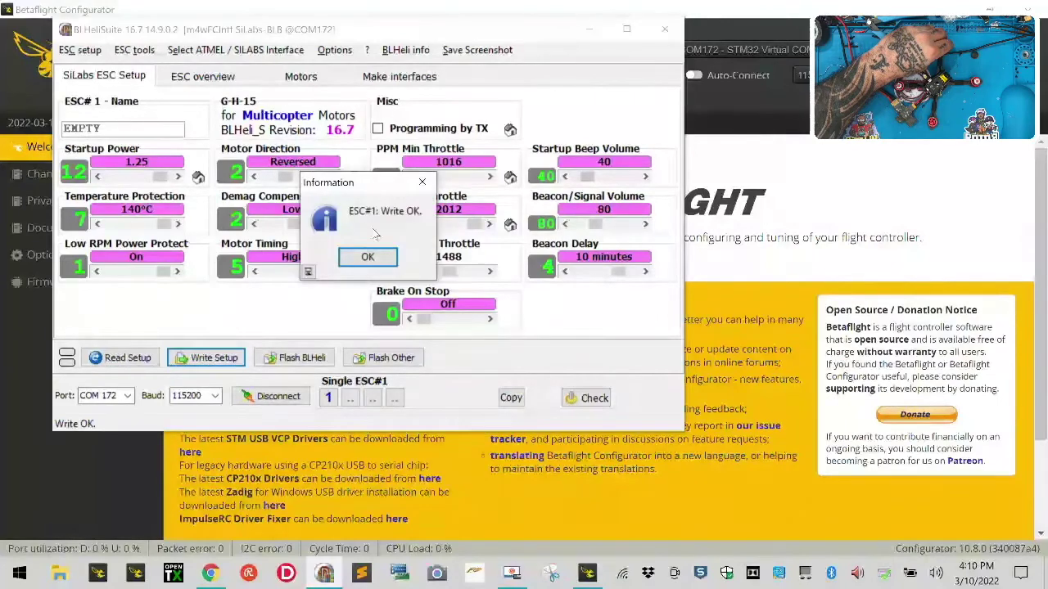
key("Return")
left_click(350, 397)
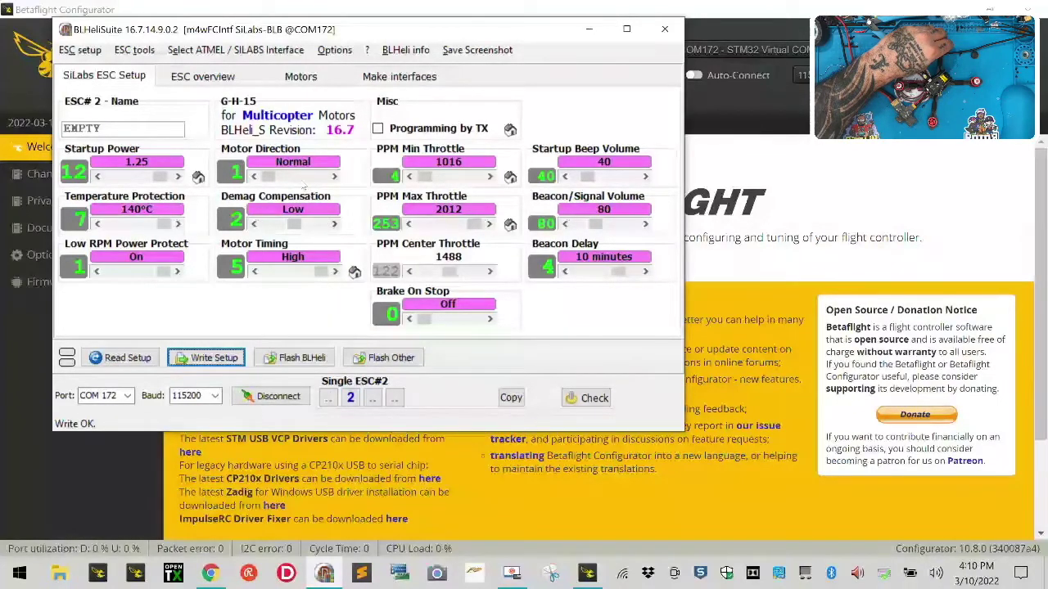
left_click(303, 177)
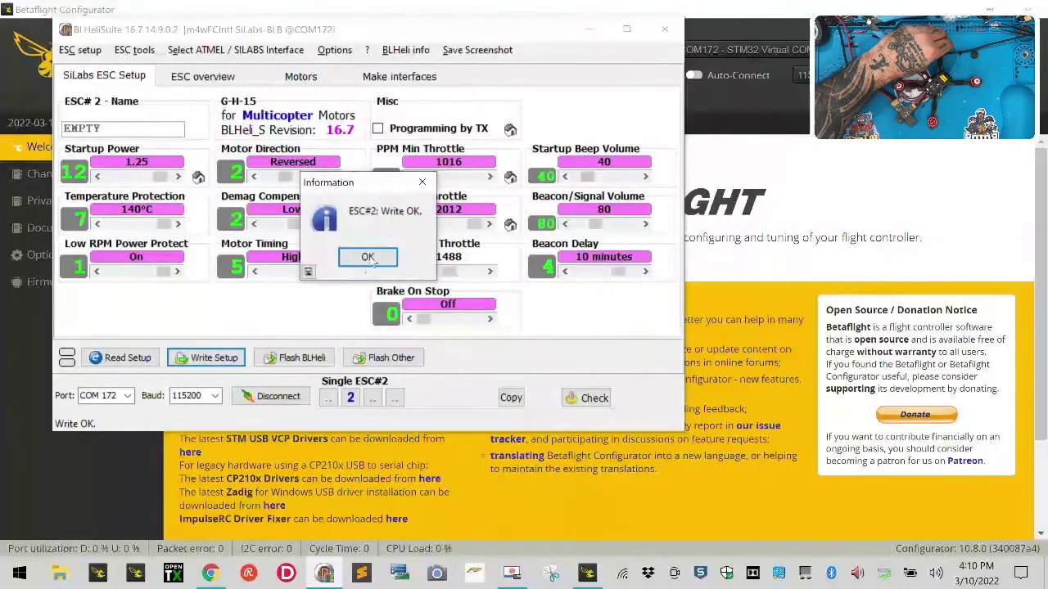
key("Return")
Set the motor direction of ESC 3 to Reversed, write its setup, and disconnect from the flight controller
left_click(371, 397)
left_click(303, 177)
left_click(203, 358)
key("Return")
left_click(278, 397)
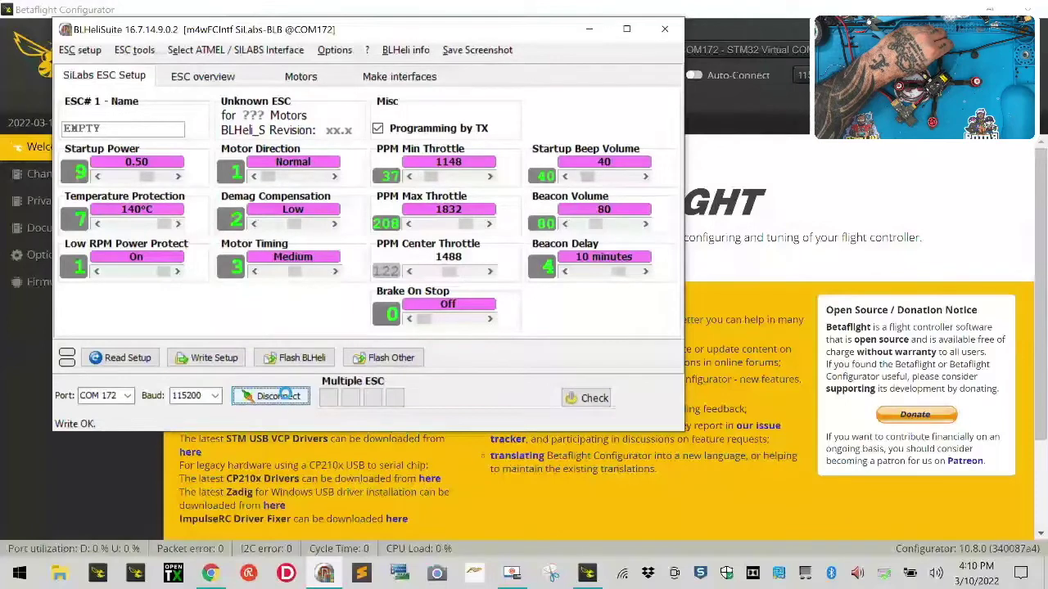
Reconnect in Betaflight, reset the Z axis of the model preview, and calibrate the accelerometer
left_click(564, 6)
left_click(1005, 73)
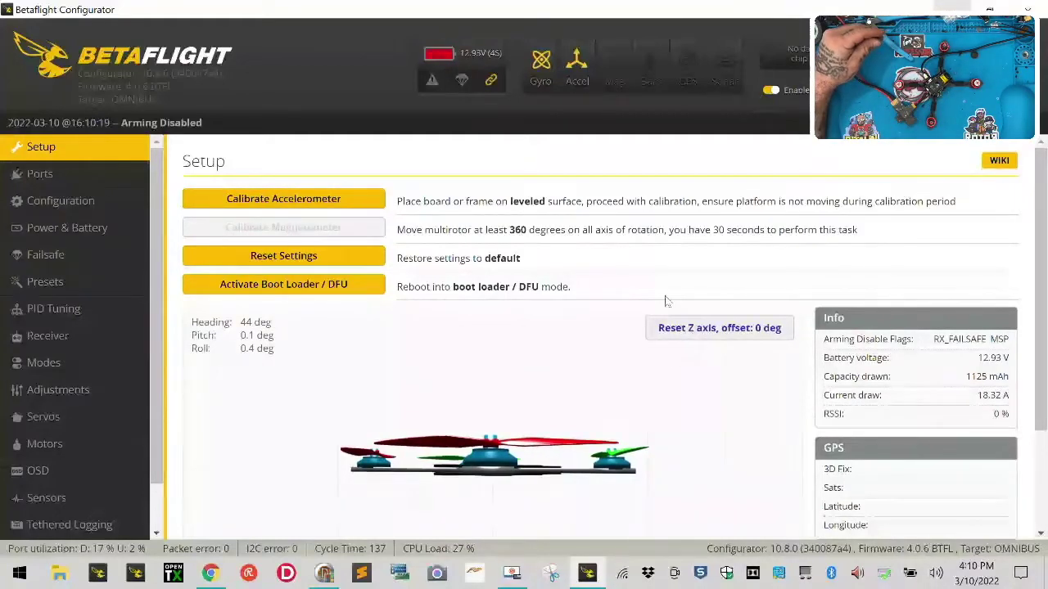
left_click(693, 330)
left_click(303, 204)
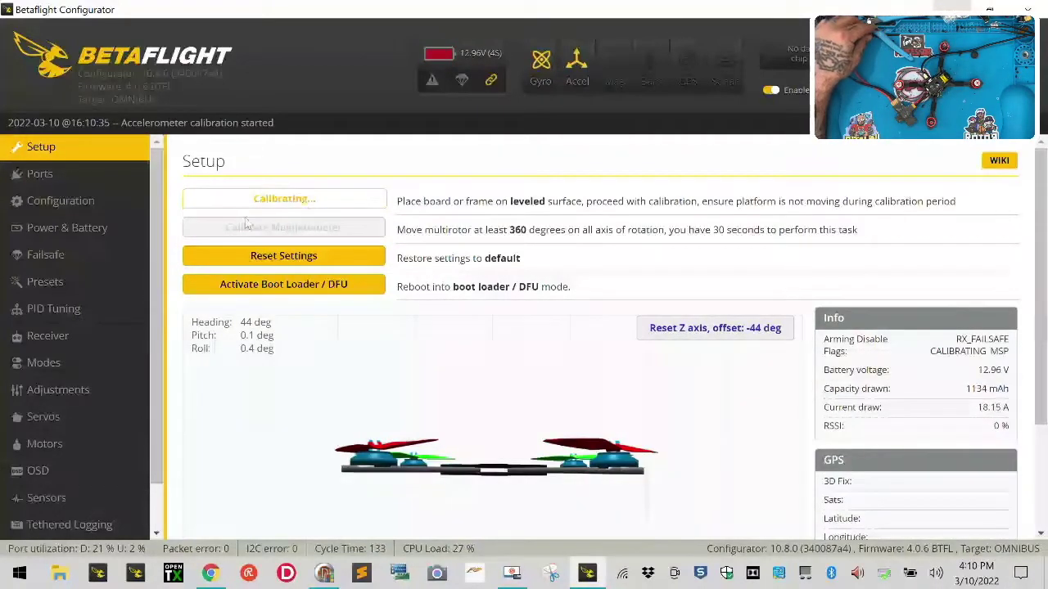
Enable motor test mode and spin all four motors together at about 1060 with the master control, returning it to 1000
left_click(64, 446)
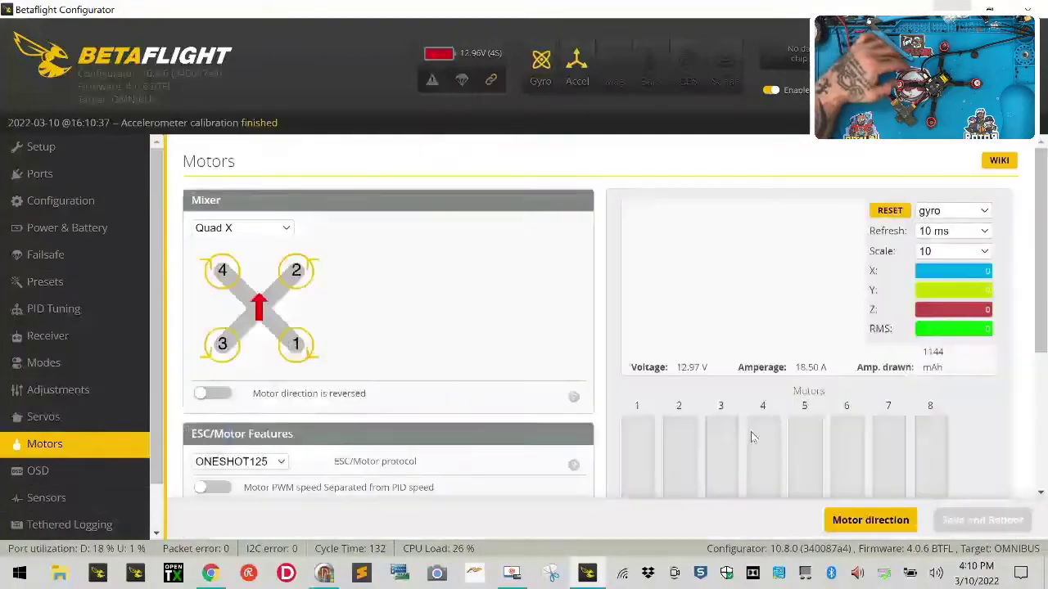
scroll(900, 344, "down", 1)
scroll(925, 335, "up", 1)
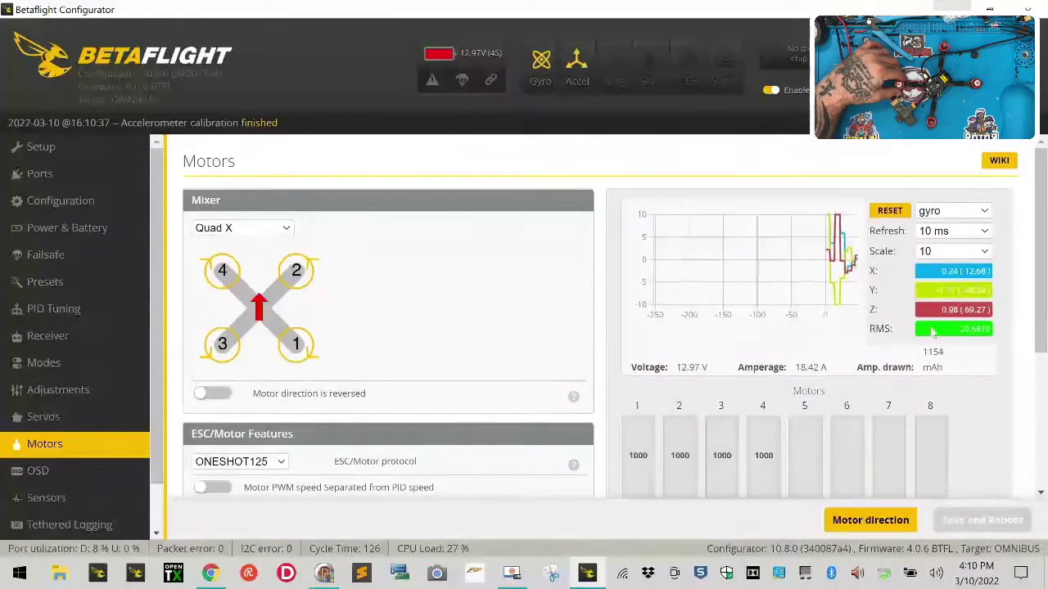
scroll(930, 334, "down", 2)
scroll(634, 457, "down", 1)
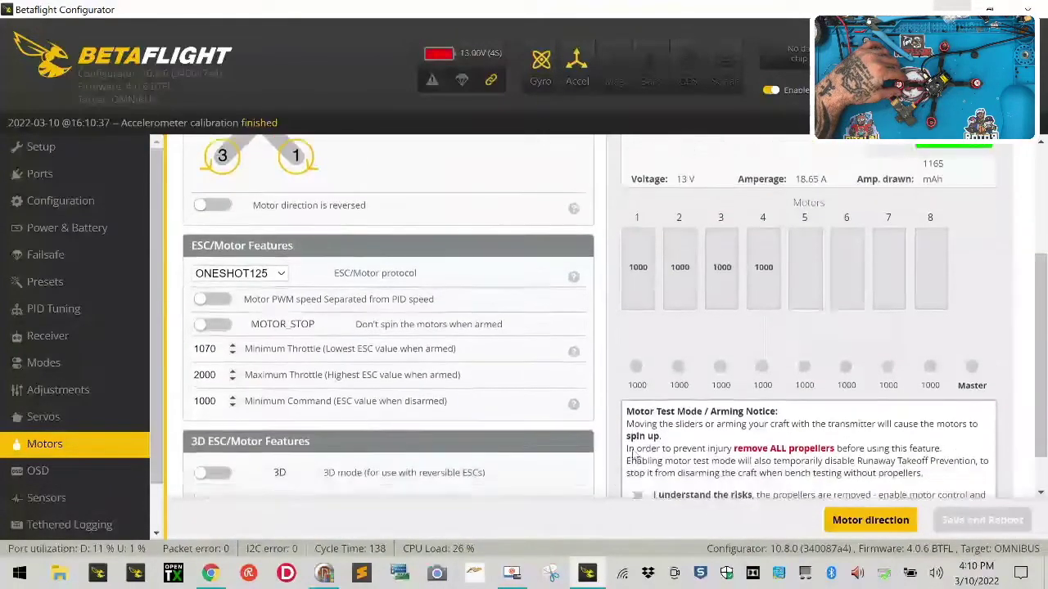
scroll(655, 450, "down", 1)
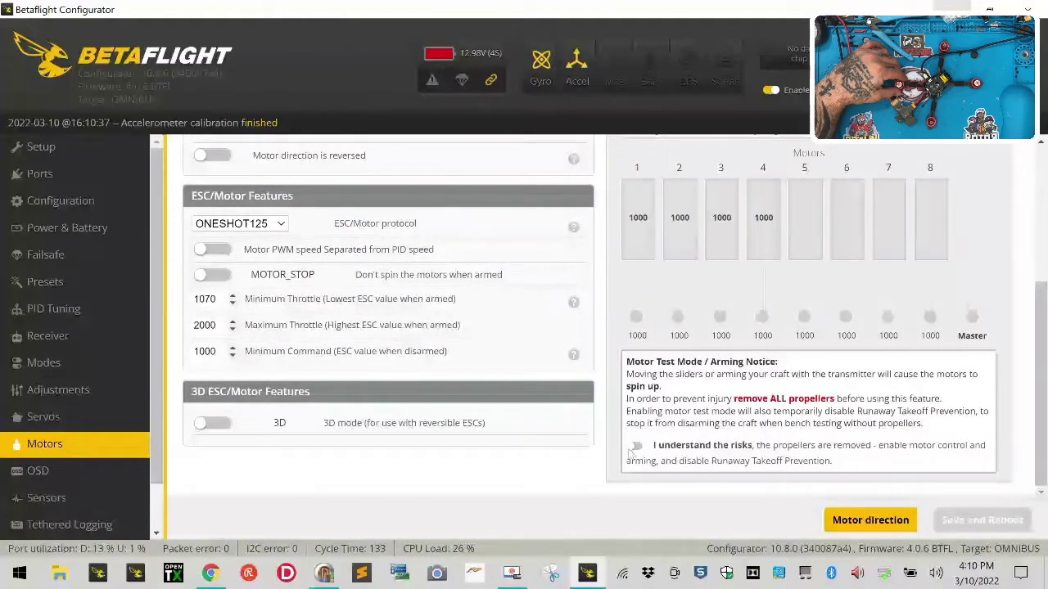
left_click(634, 447)
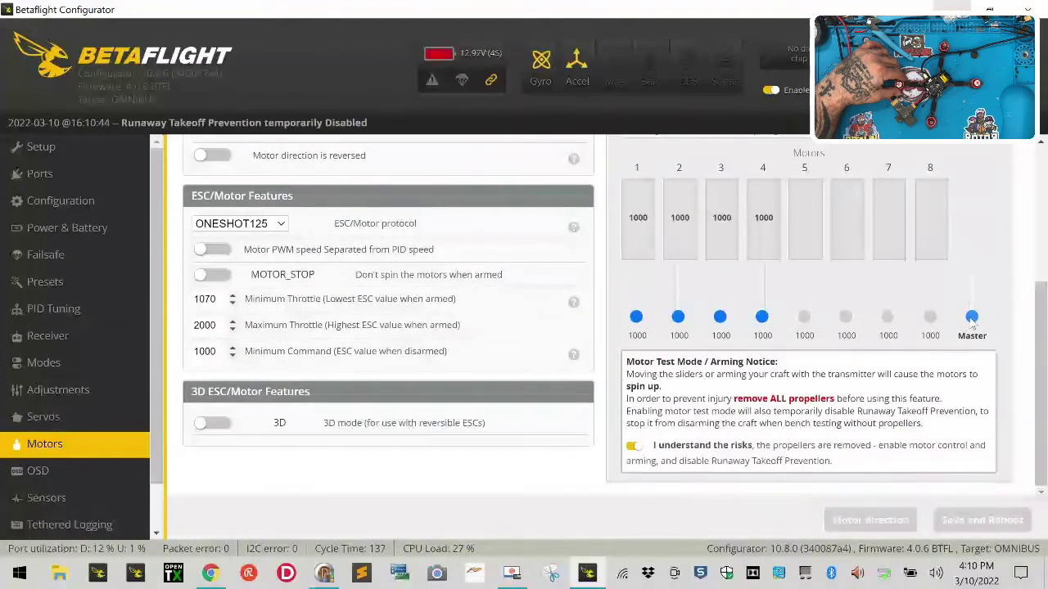
left_click_drag(971, 319, 972, 318)
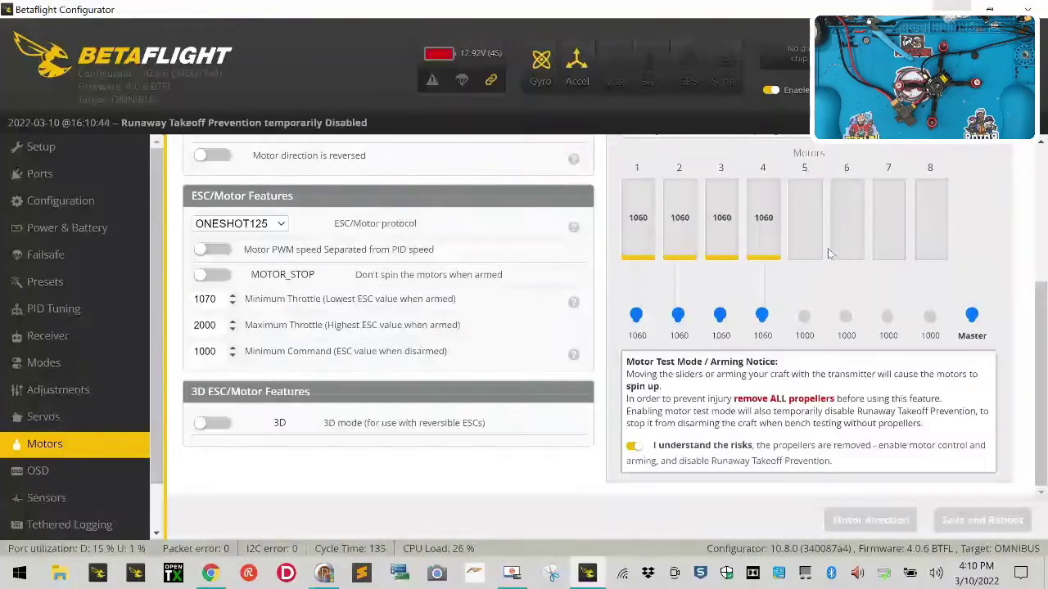
left_click(971, 318)
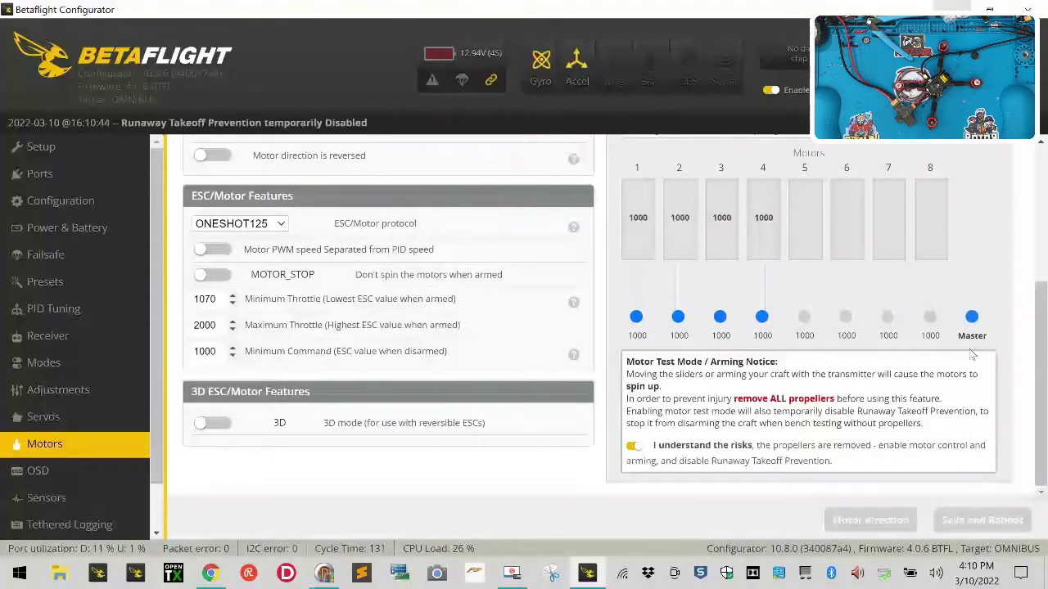